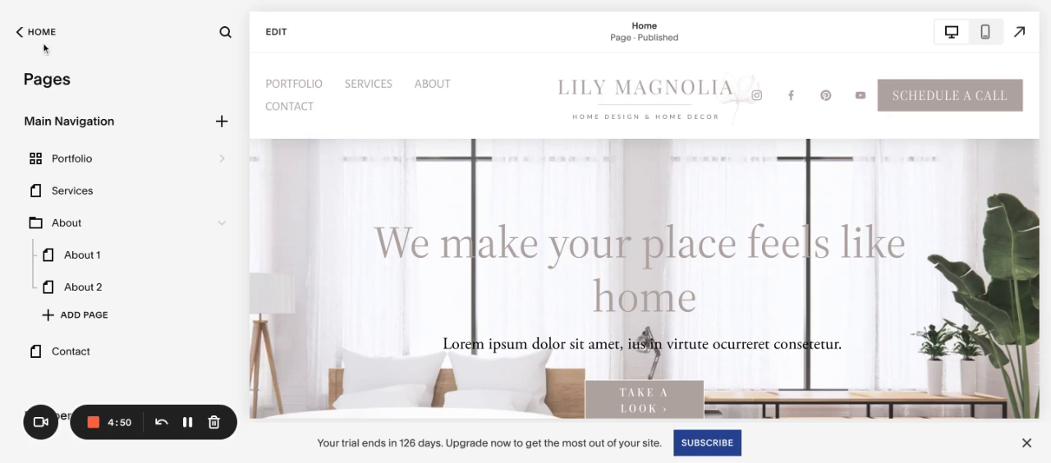
Step: Open the site's page list and view the About 1 page inside the About folder
click(33, 31)
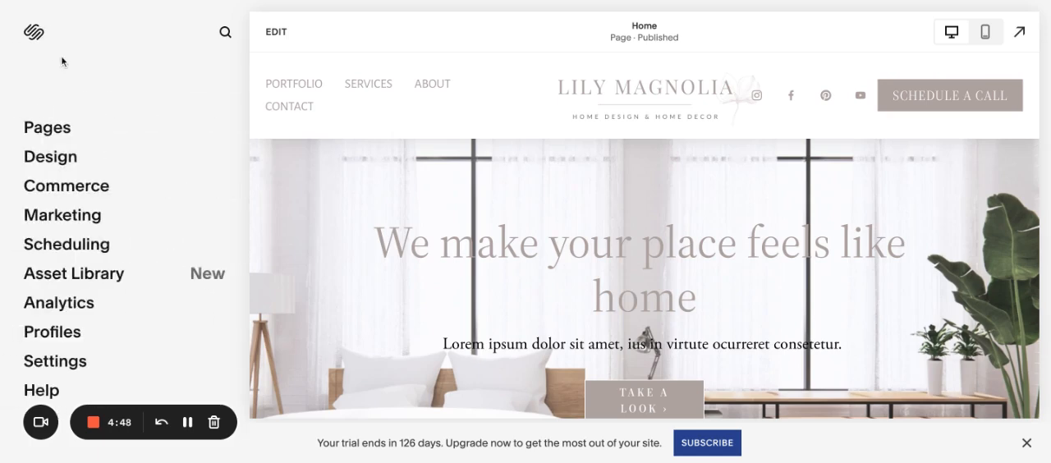
click(45, 129)
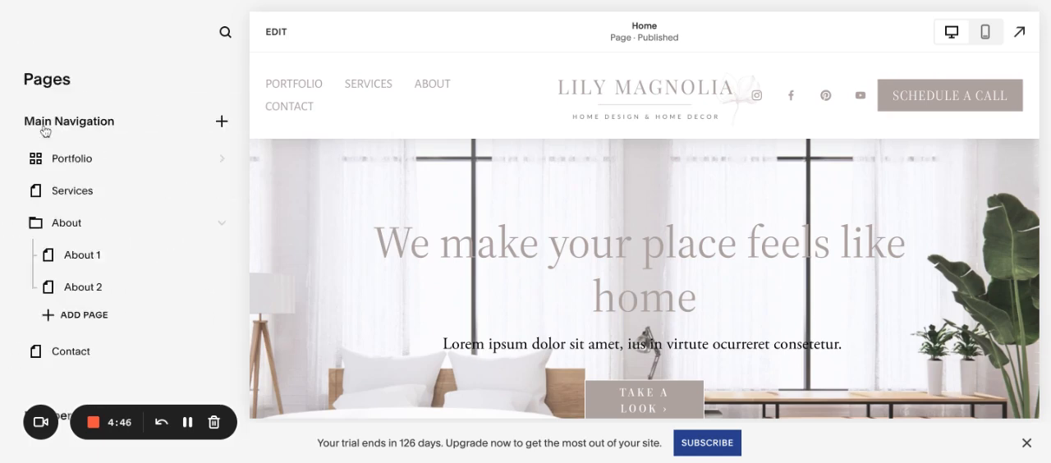
scroll(82, 271, down, 1)
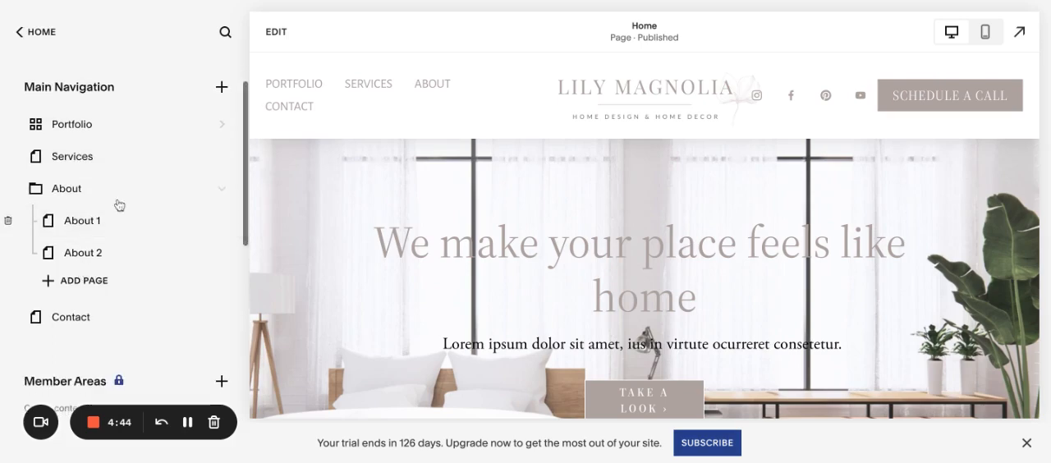
scroll(473, 283, down, 5)
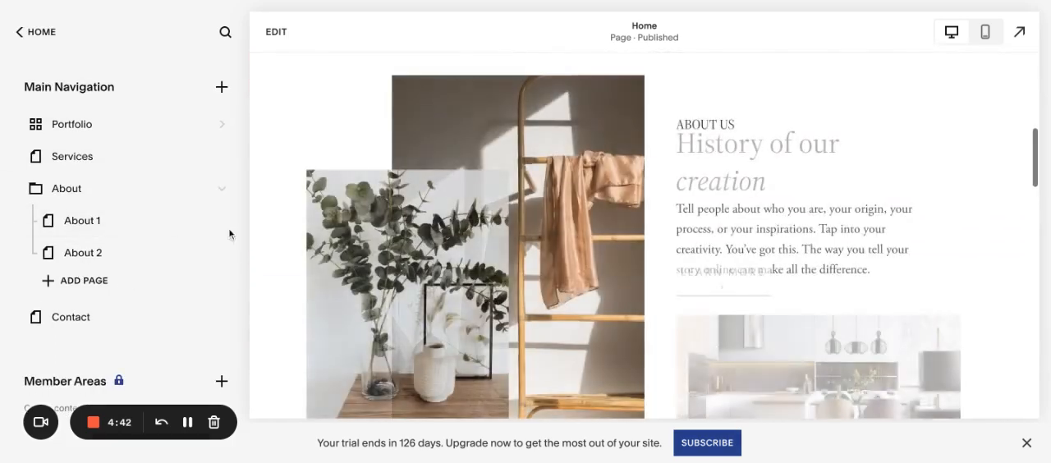
scroll(122, 280, down, 3)
scroll(110, 201, up, 3)
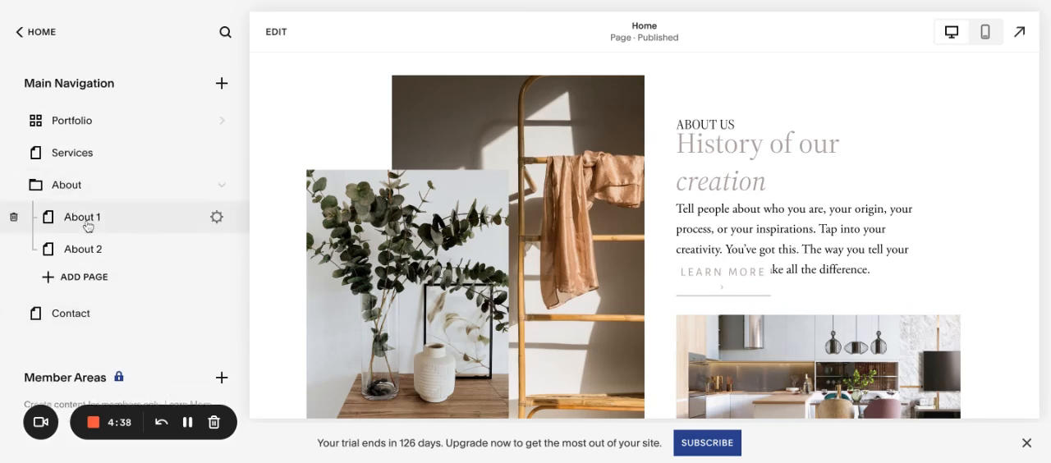
click(87, 228)
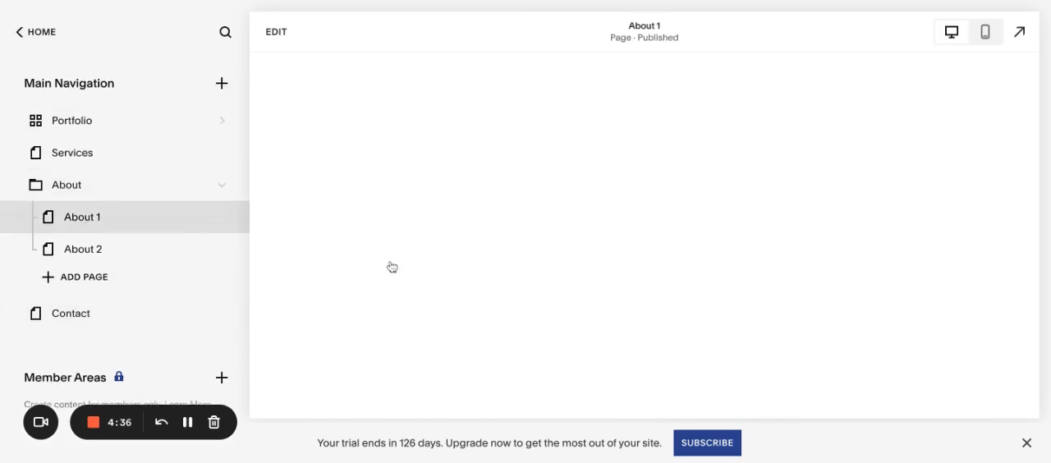
scroll(115, 247, down, 5)
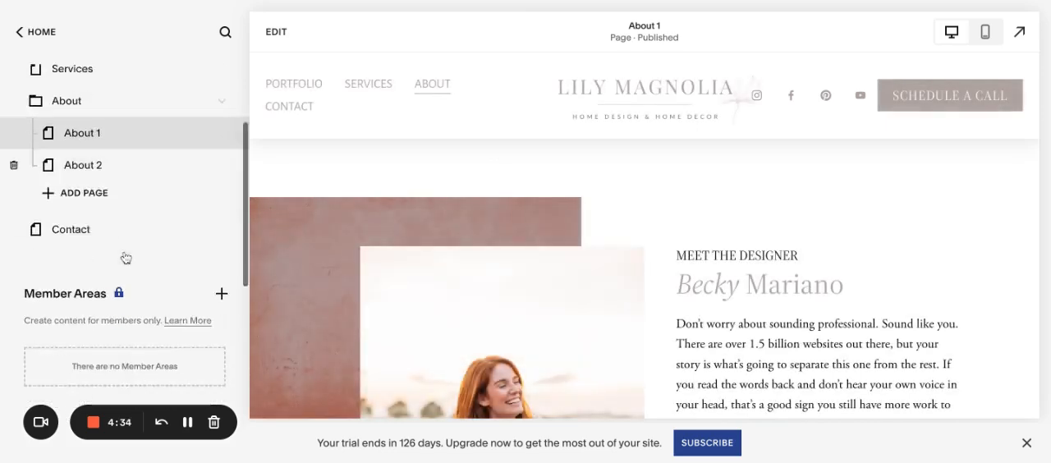
Step: Select the Home page among the Not Linked pages and open it for editing
click(96, 326)
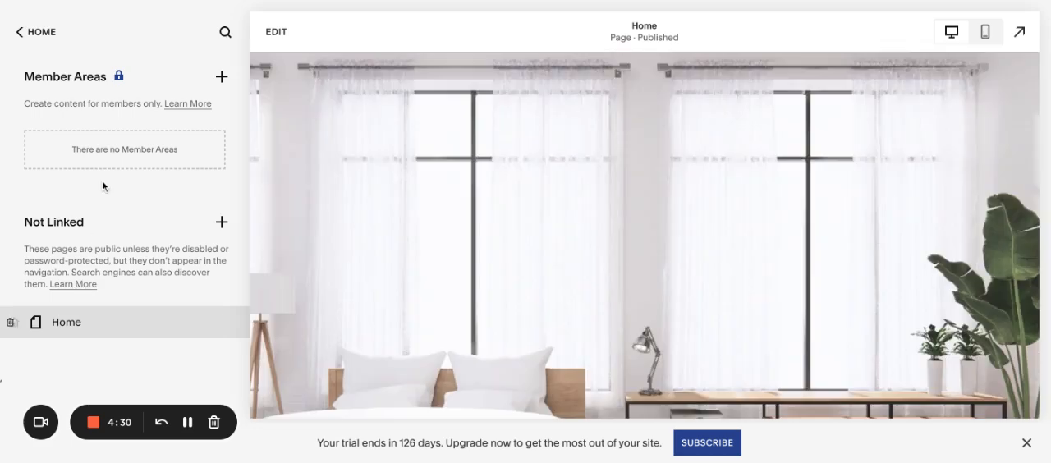
scroll(101, 181, up, 2)
click(273, 32)
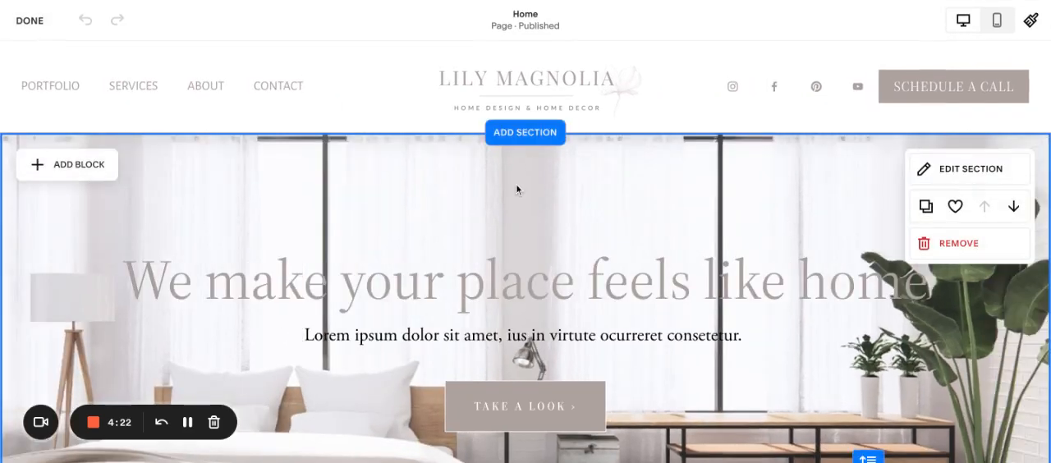
Step: Look through the Home page's sections from the hero banner down to the "Featured in" logos
scroll(516, 184, down, 1)
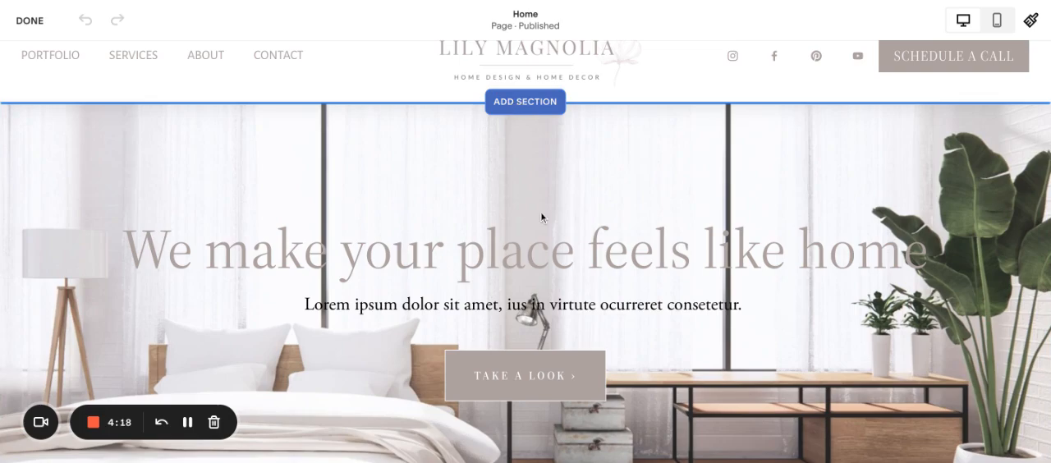
scroll(540, 212, down, 5)
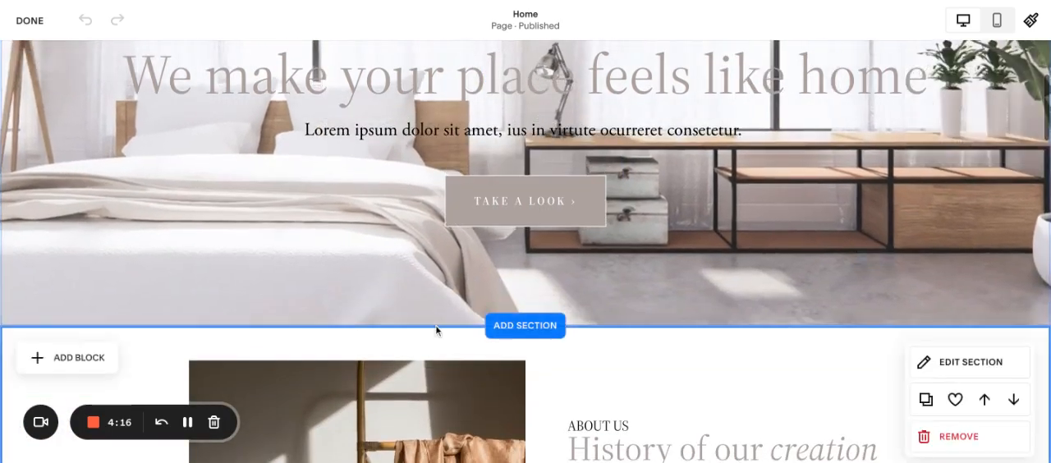
scroll(436, 329, up, 4)
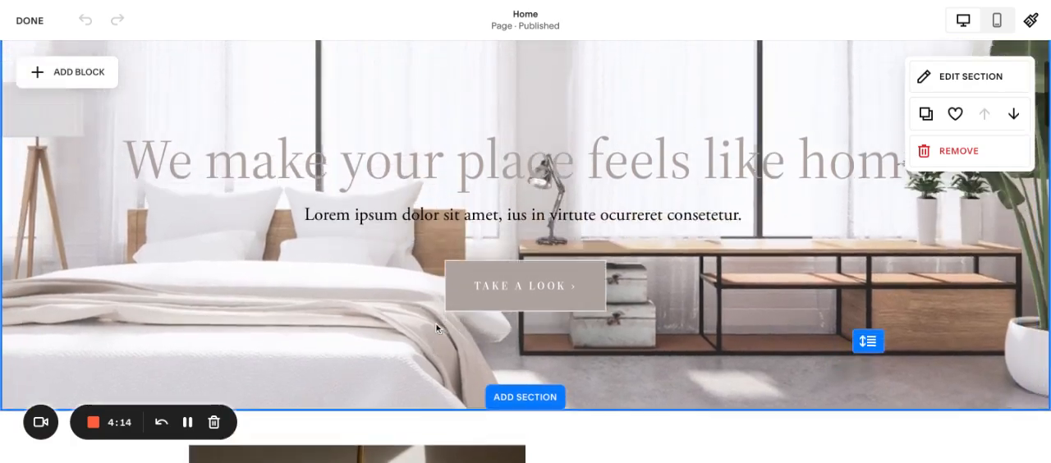
scroll(436, 328, down, 2)
scroll(436, 323, down, 9)
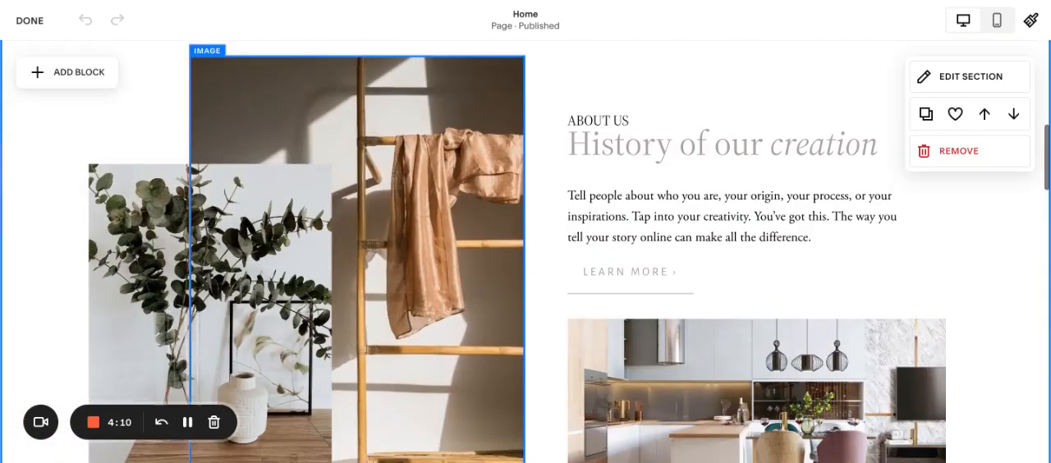
scroll(436, 312, down, 6)
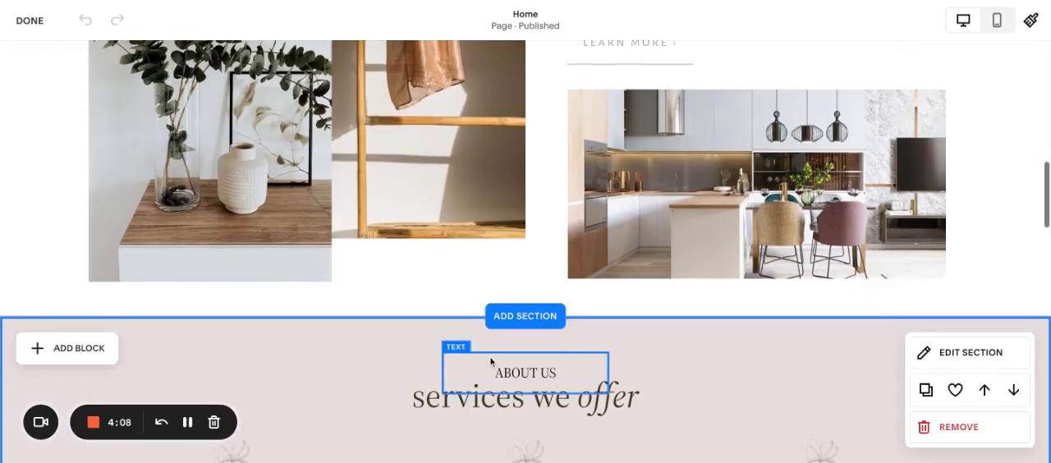
scroll(490, 359, down, 6)
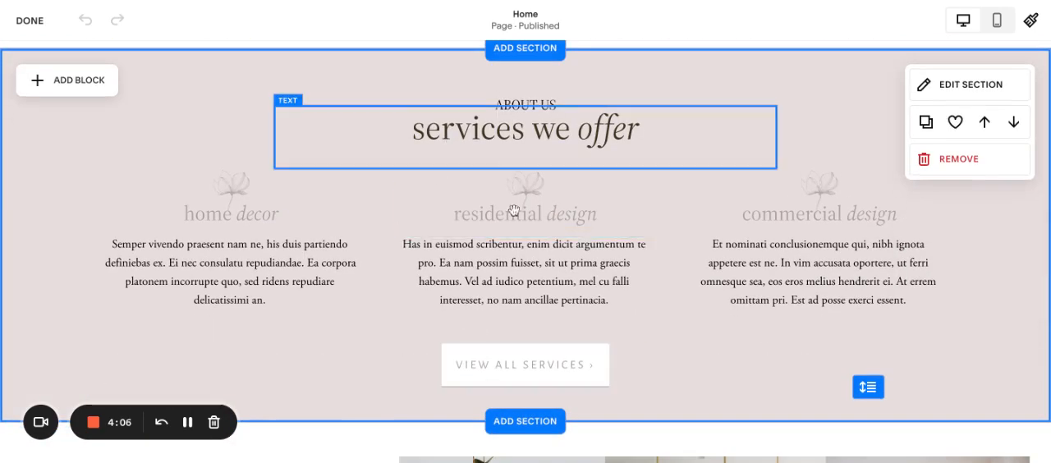
scroll(474, 175, down, 2)
scroll(476, 181, down, 6)
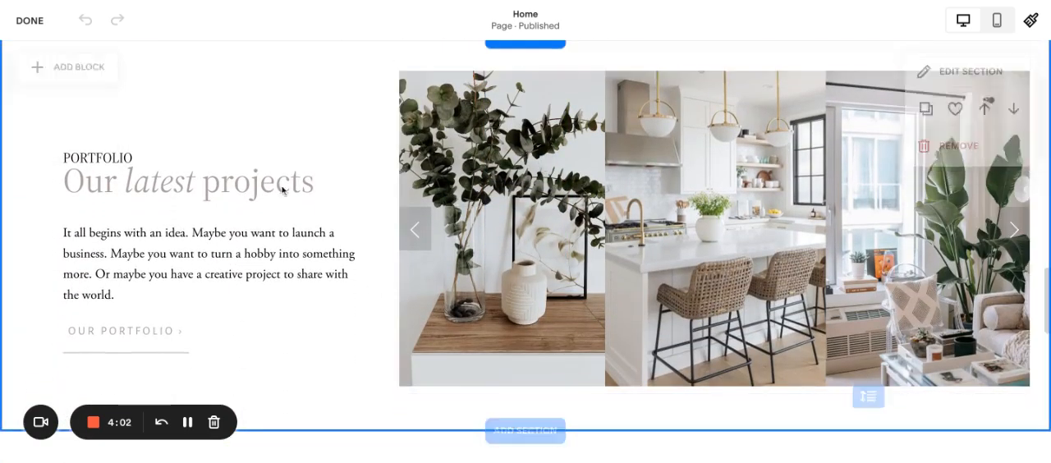
scroll(508, 307, down, 10)
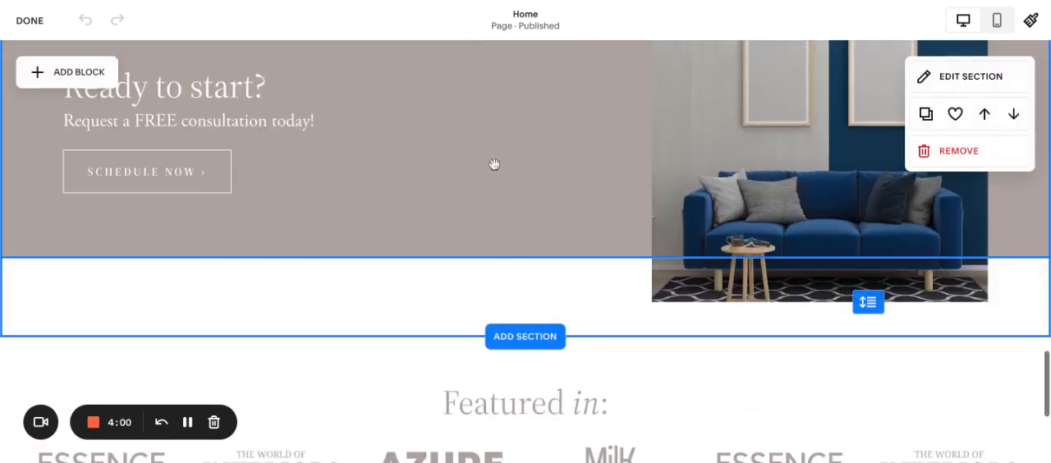
scroll(460, 270, down, 4)
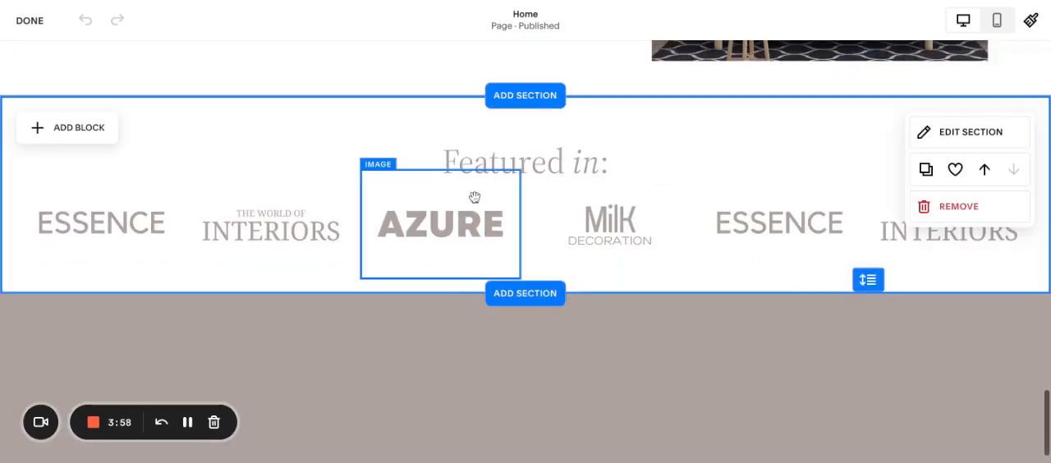
Step: Move the "History of our creation" section down one place, below the "services we offer" section
scroll(582, 136, up, 10)
scroll(582, 140, up, 18)
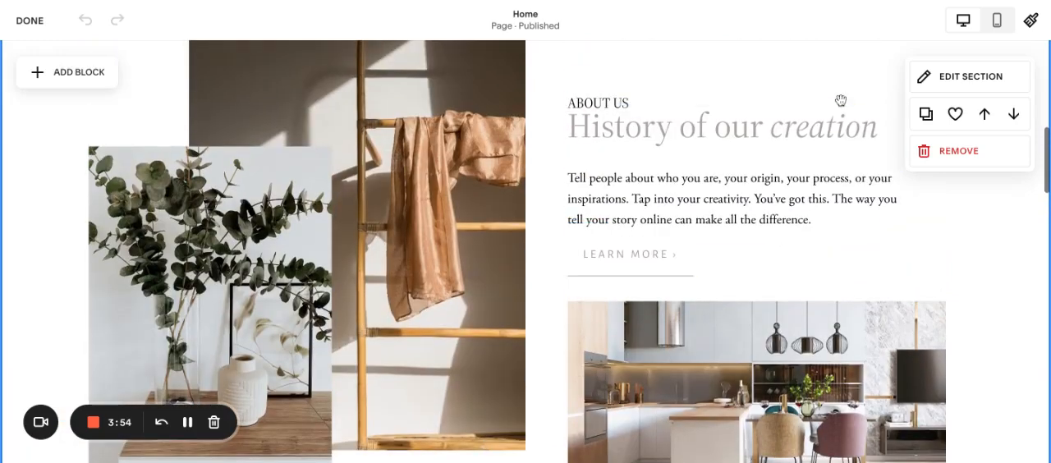
click(1014, 115)
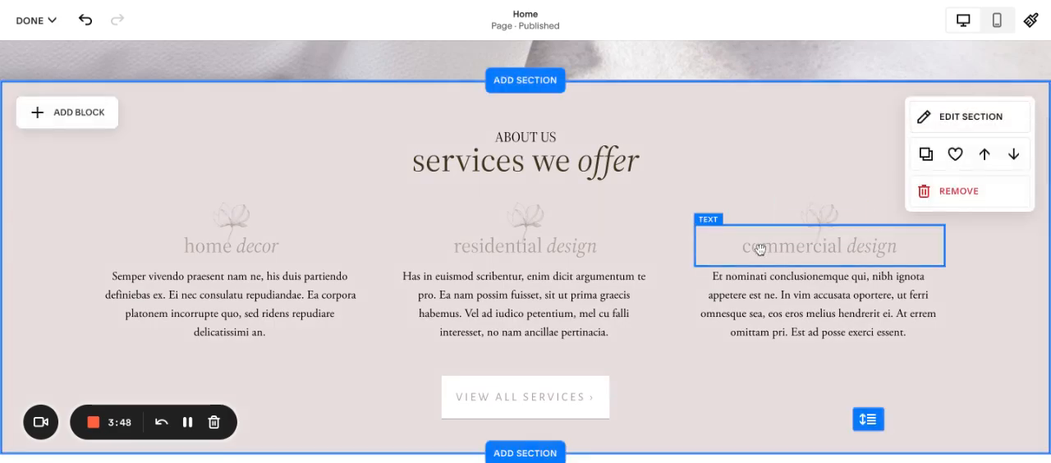
Step: Move the "History of our creation" section back up above the "services we offer" section
scroll(758, 246, down, 4)
scroll(758, 246, up, 5)
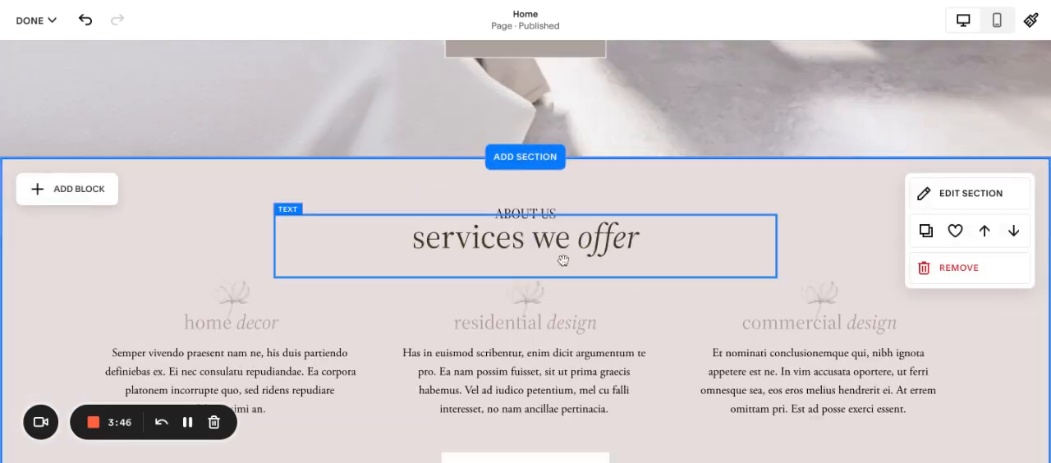
scroll(633, 263, down, 5)
scroll(633, 263, down, 2)
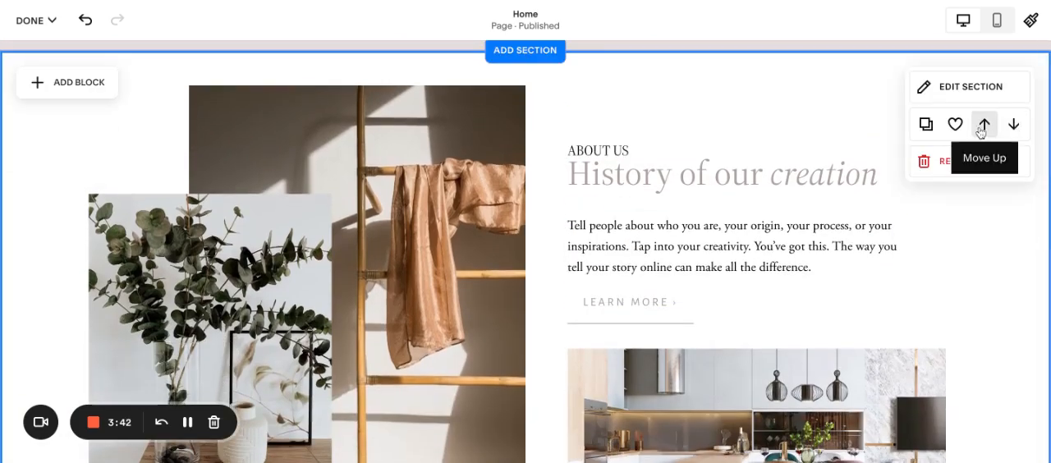
click(982, 124)
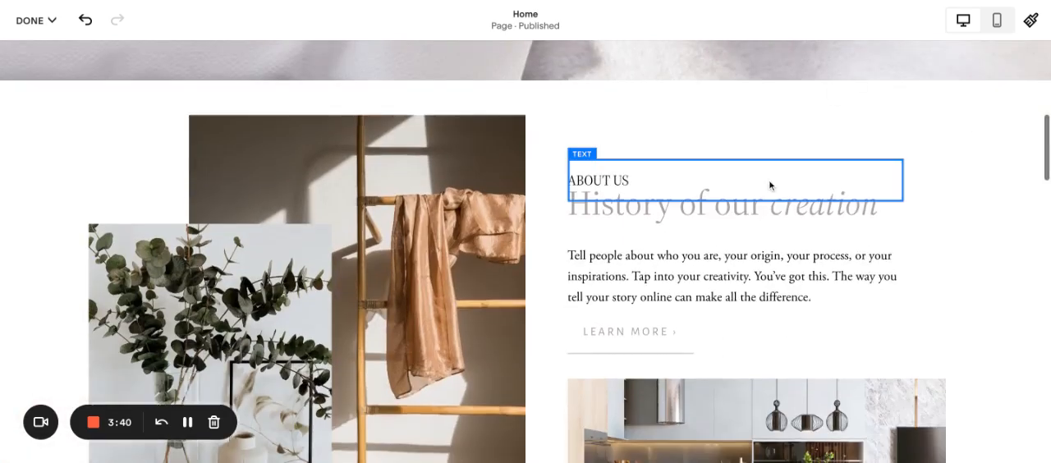
Step: Duplicate the "History of our creation" section on the Home page
scroll(654, 258, down, 8)
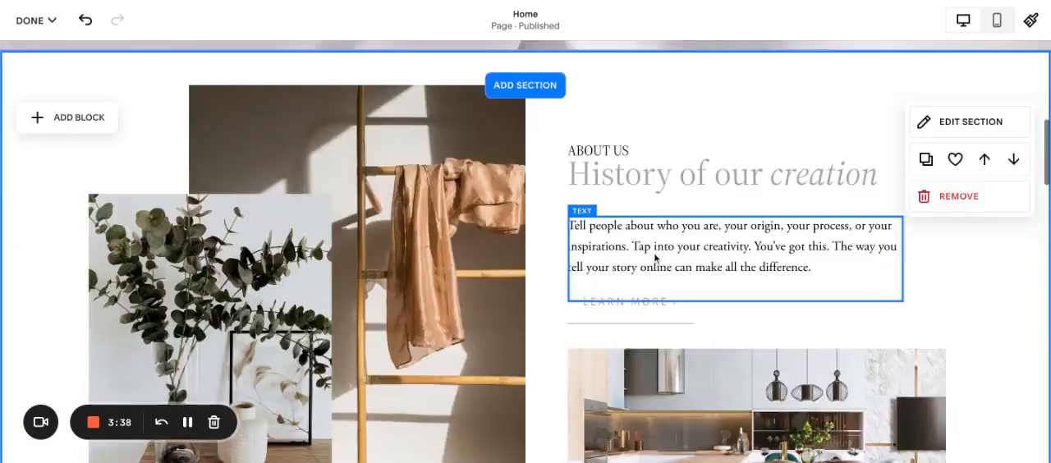
scroll(654, 258, down, 1)
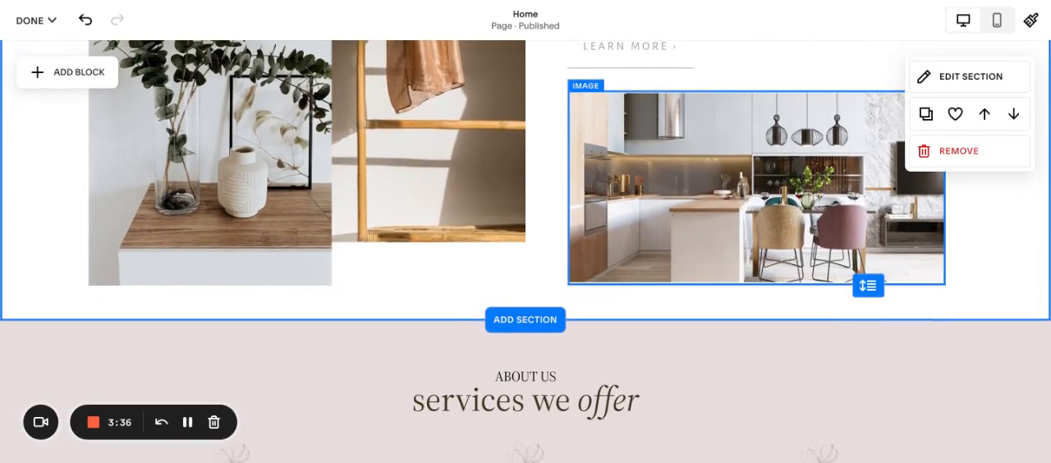
scroll(525, 251, up, 3)
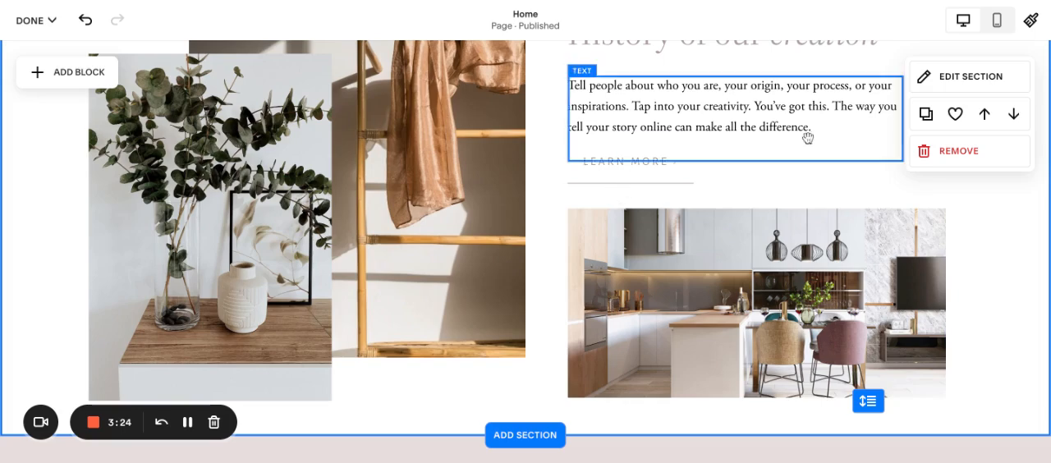
click(922, 122)
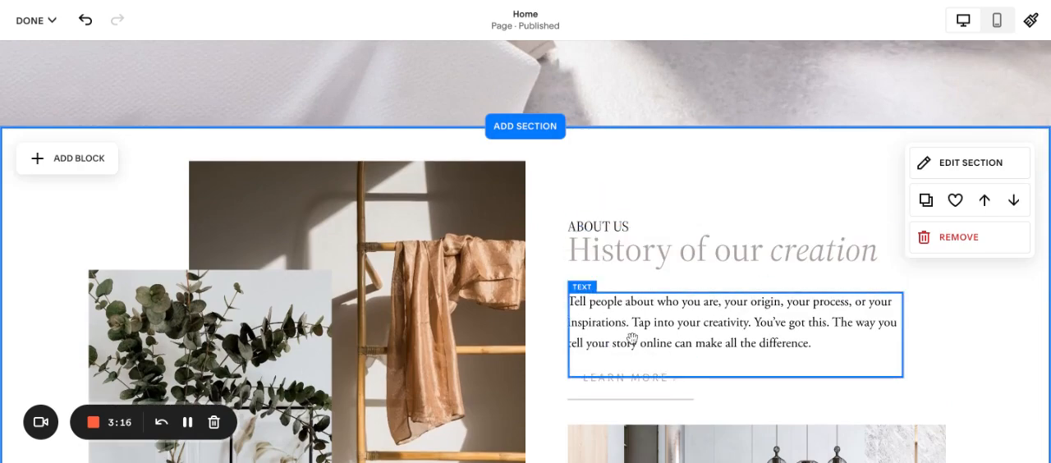
scroll(632, 338, down, 1)
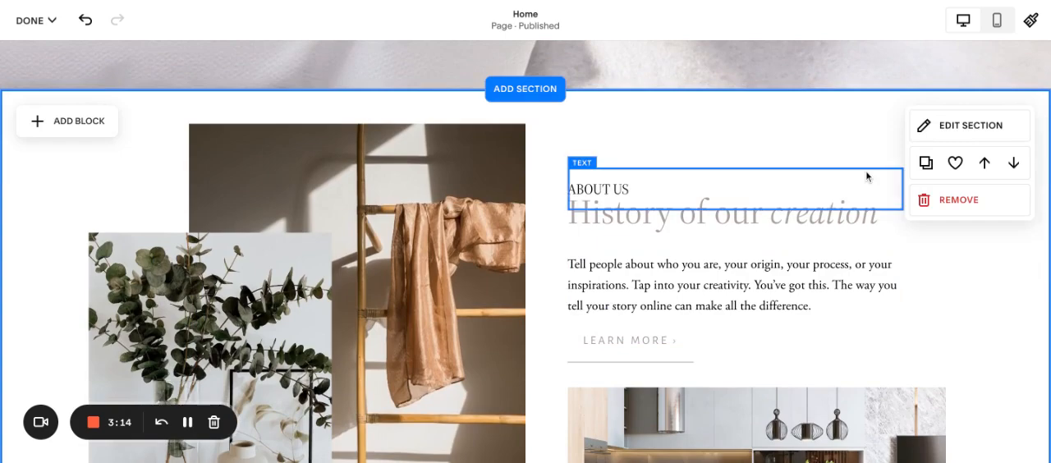
click(926, 163)
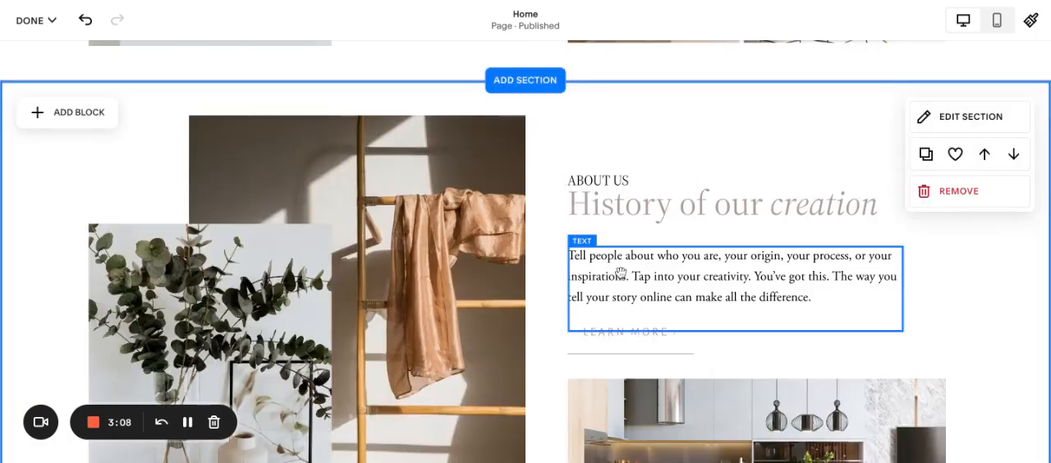
Step: Remove the duplicated "History of our creation" section from the Home page
scroll(621, 273, up, 3)
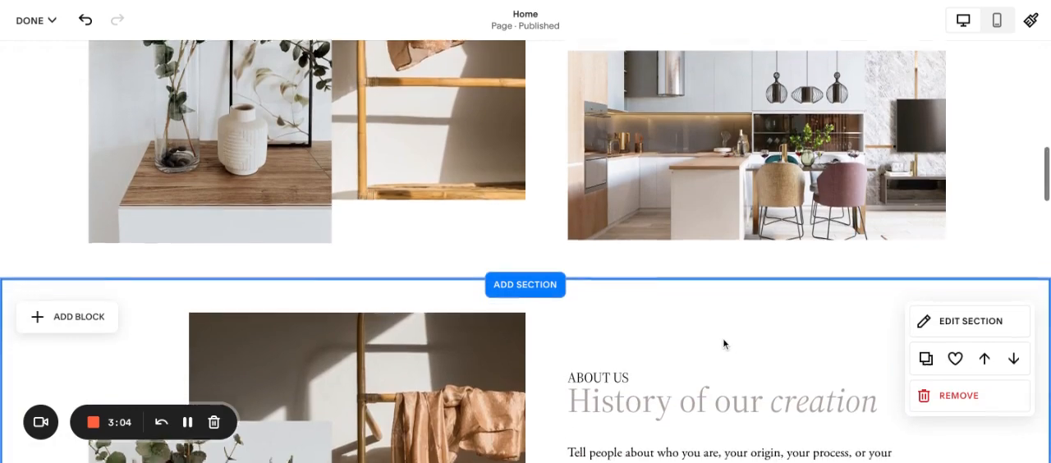
scroll(725, 343, down, 3)
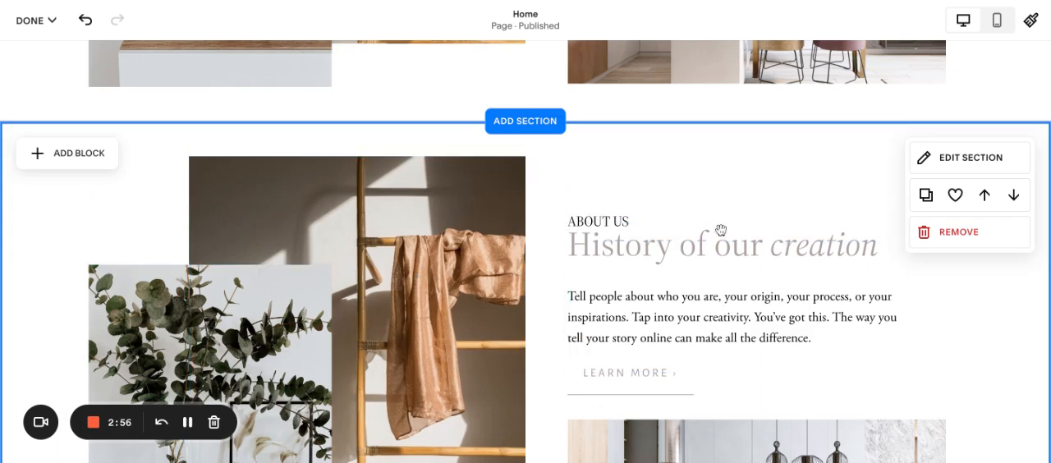
click(947, 233)
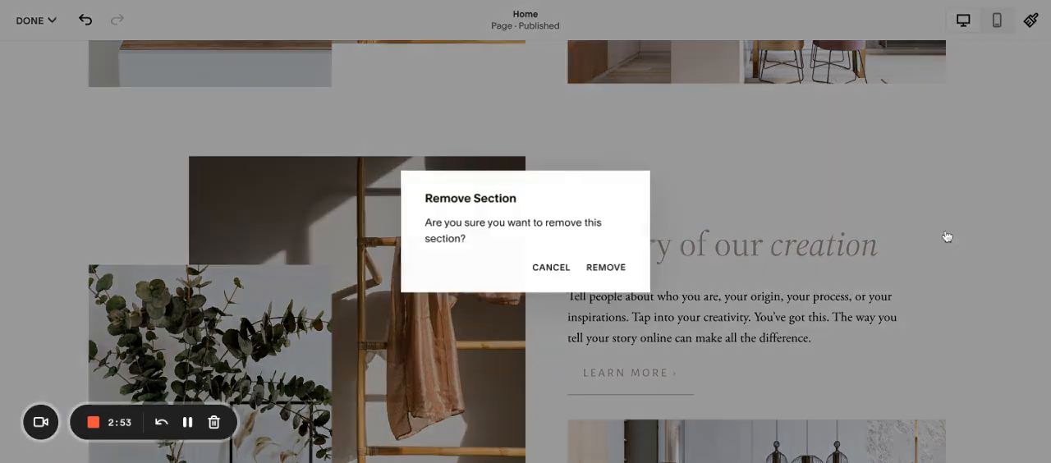
click(605, 276)
Step: Open the "services we offer" section's editing options on the Home page
scroll(687, 169, up, 3)
scroll(691, 169, up, 5)
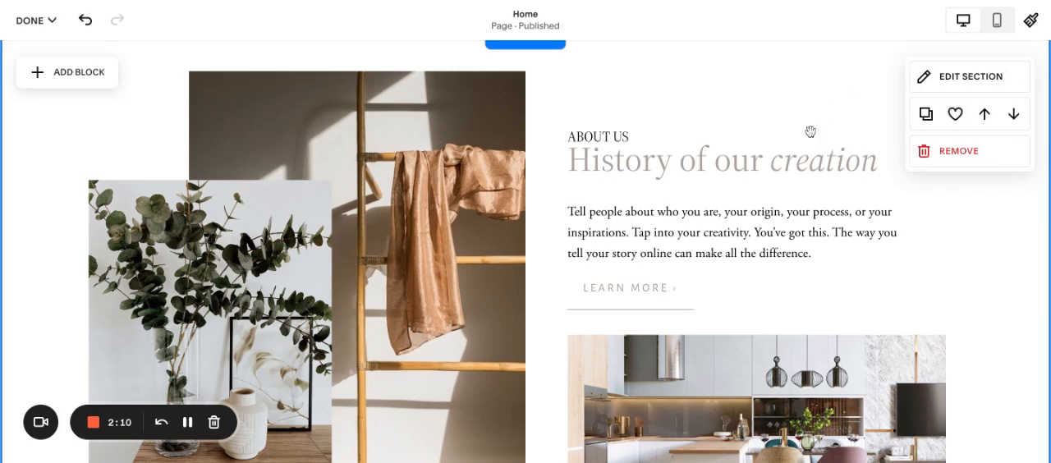
scroll(802, 179, down, 5)
scroll(802, 177, down, 1)
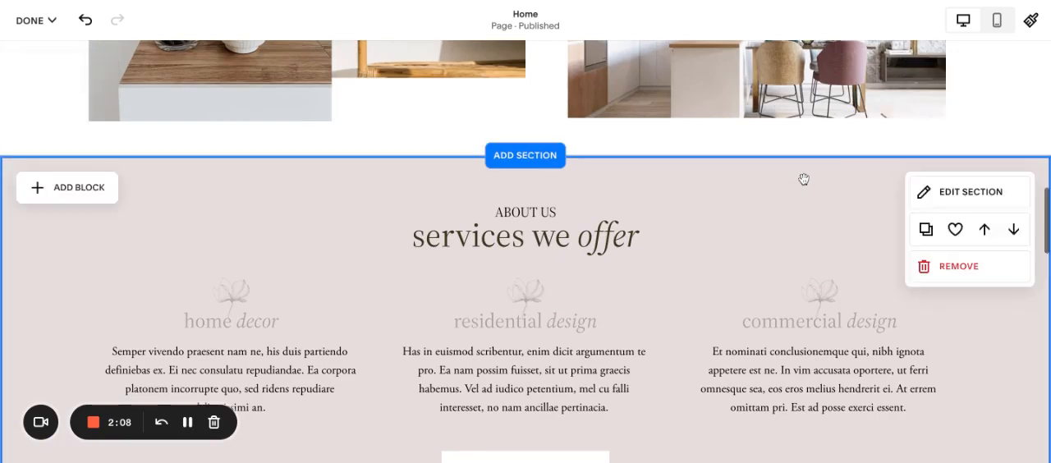
scroll(910, 170, down, 1)
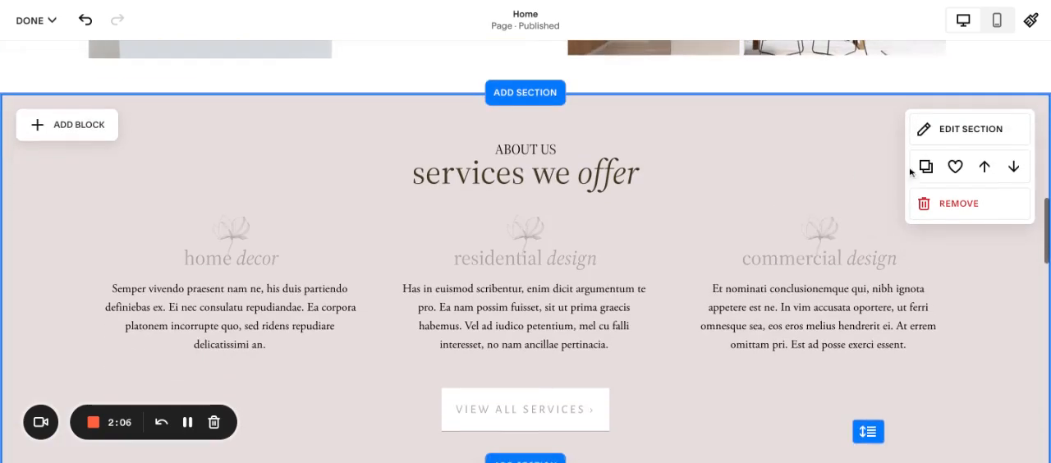
click(951, 133)
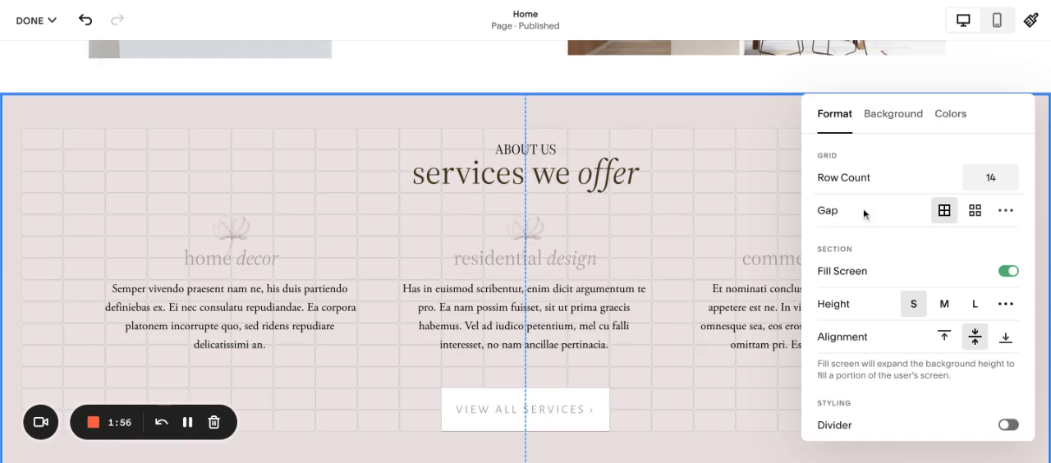
Step: Turn the "services we offer" section's Fill Screen option off and back on
scroll(863, 214, down, 2)
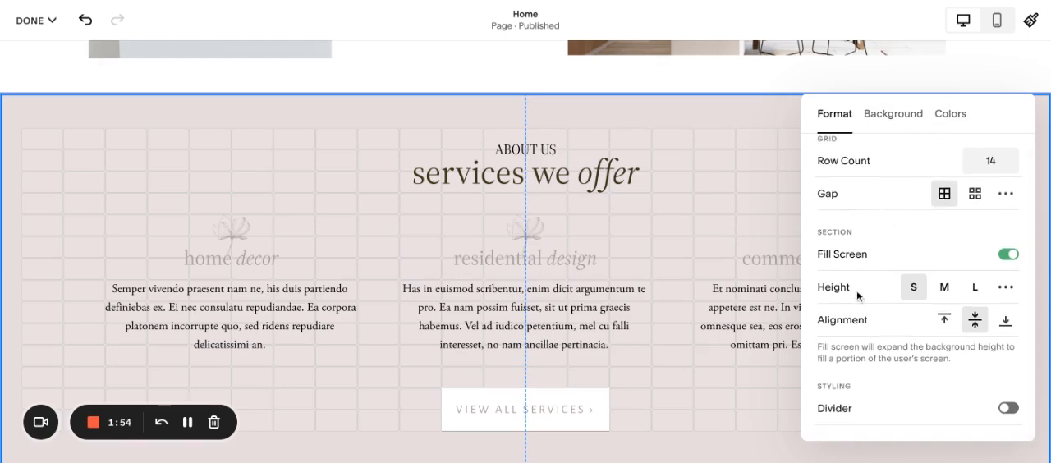
click(1007, 255)
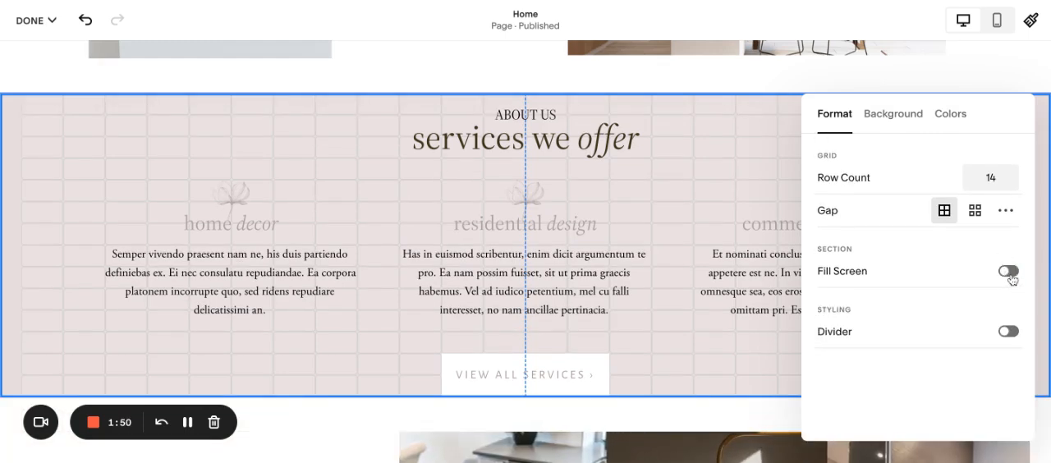
click(1009, 271)
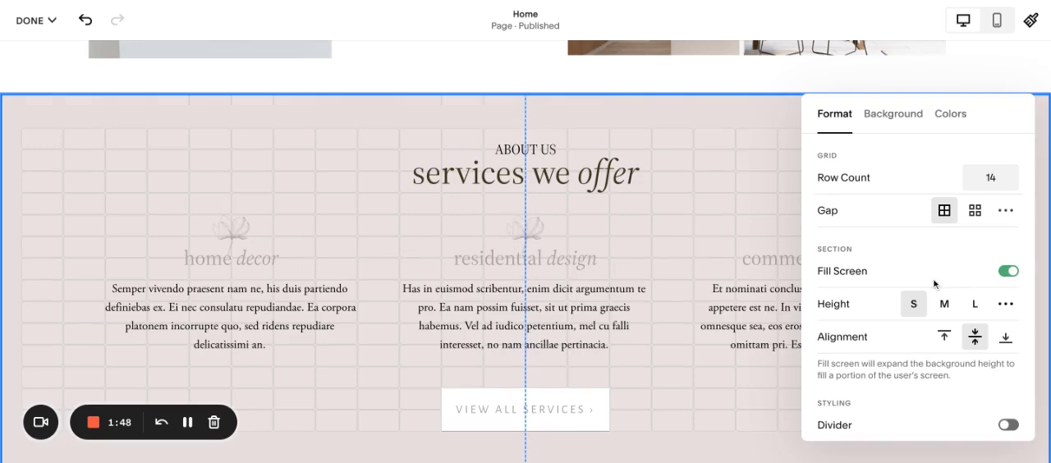
Step: Try the M and L height presets on the "services we offer" section
scroll(923, 284, down, 1)
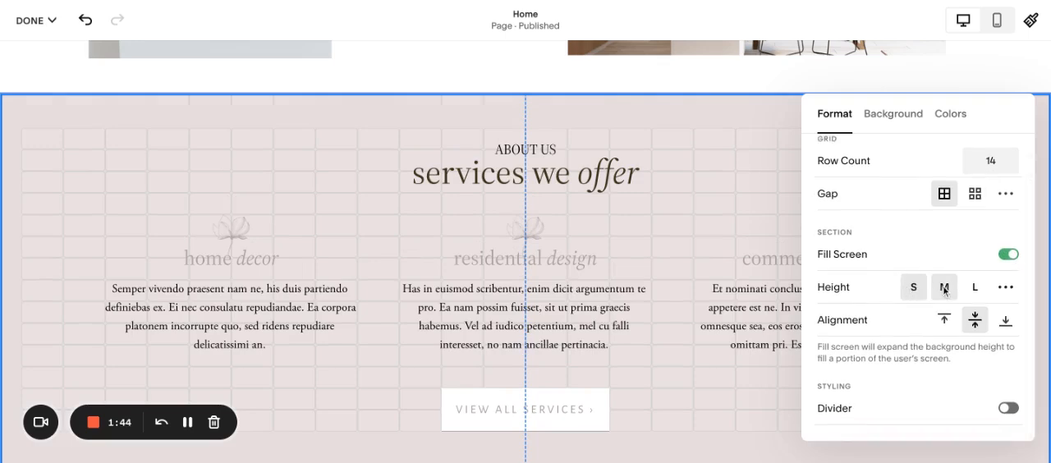
click(944, 287)
click(975, 288)
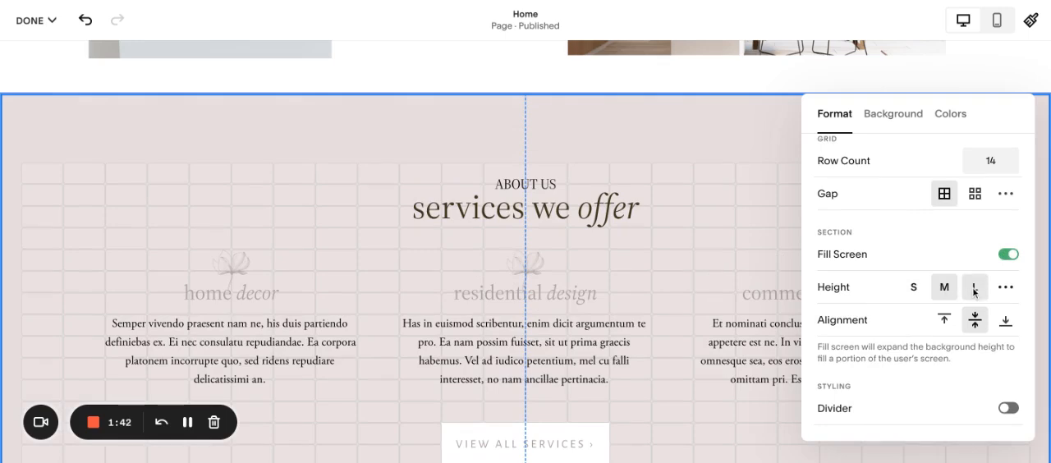
Step: Give the "services we offer" section a custom height of 80
click(1006, 287)
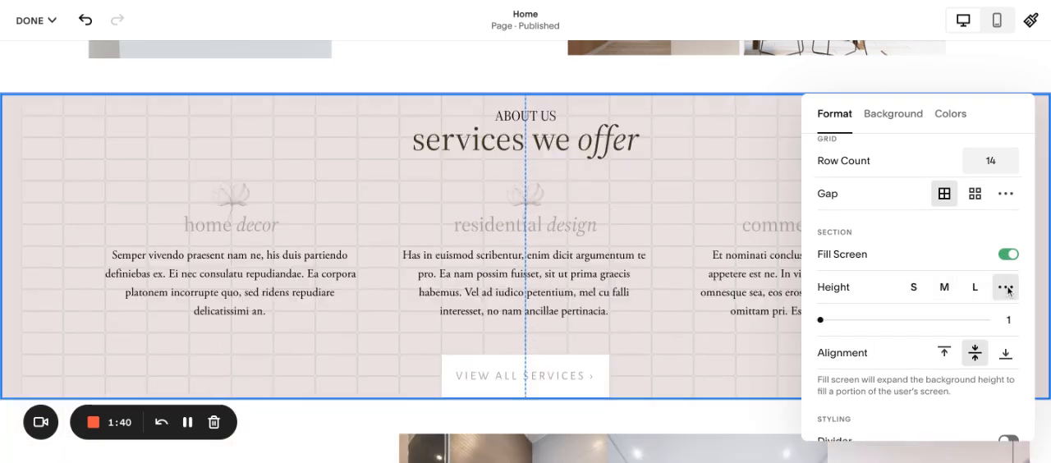
click(1011, 317)
key(BackSpace)
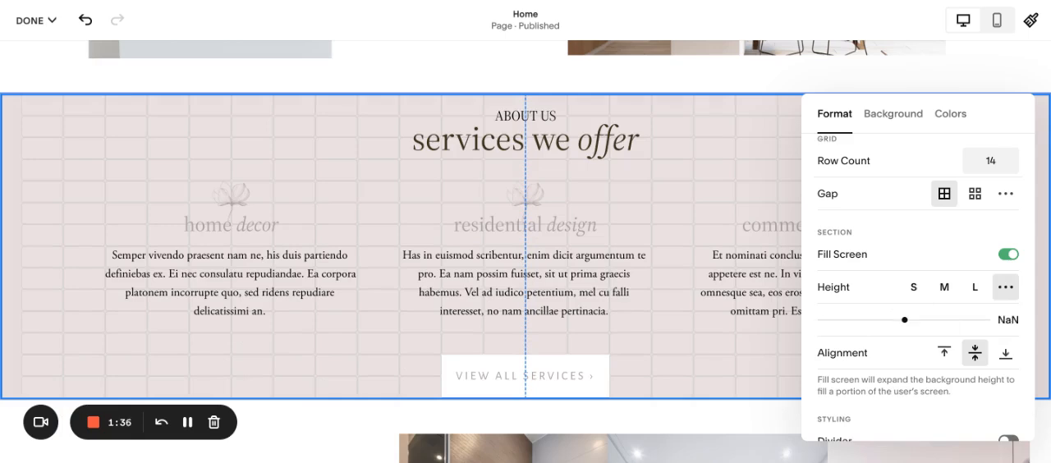
key(super+a)
text(80)
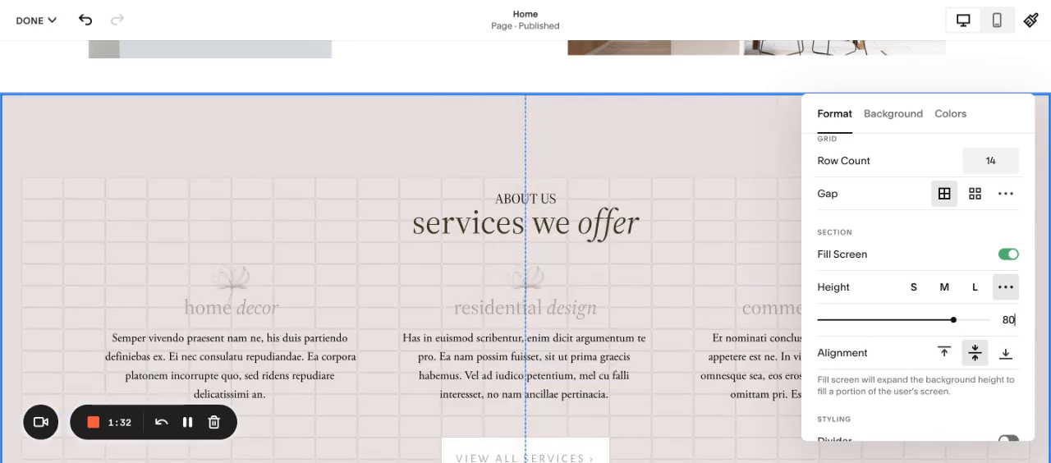
mouse_move(953, 320)
mouse_down()
mouse_move(848, 320)
mouse_move(954, 320)
mouse_up()
Step: Set the section's height to M and try its top, middle and bottom content alignments, ending on middle
click(943, 287)
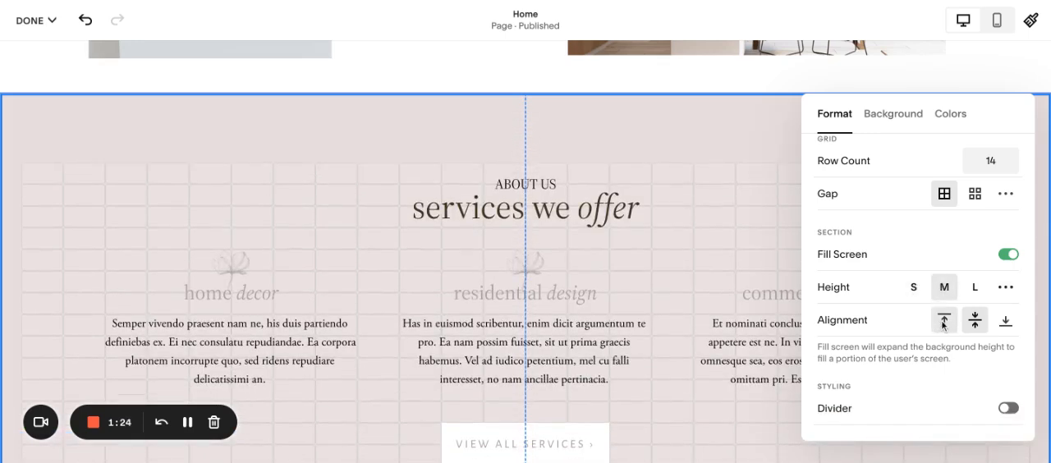
click(942, 321)
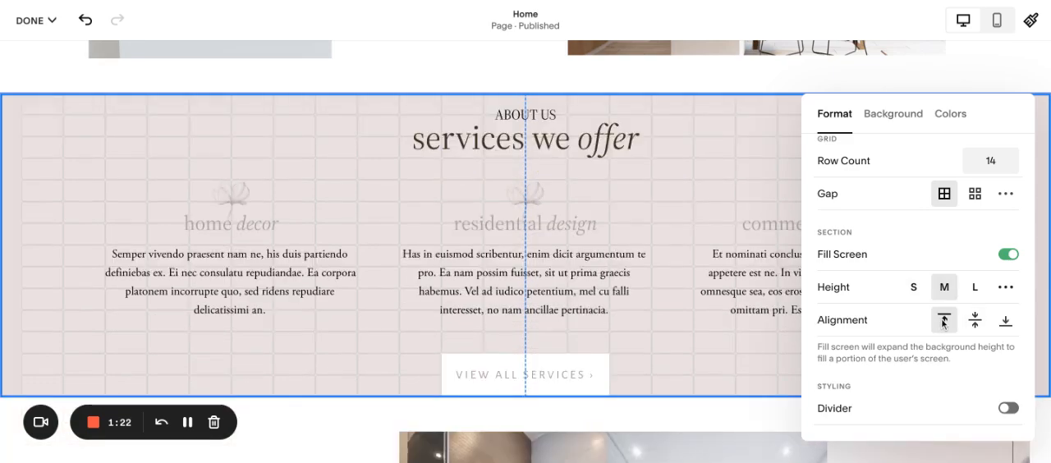
click(974, 321)
click(1005, 321)
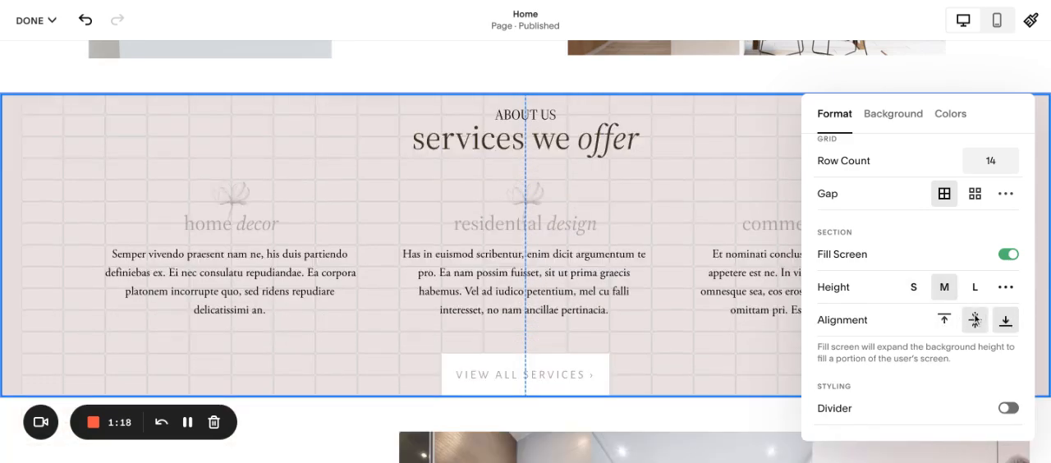
click(975, 320)
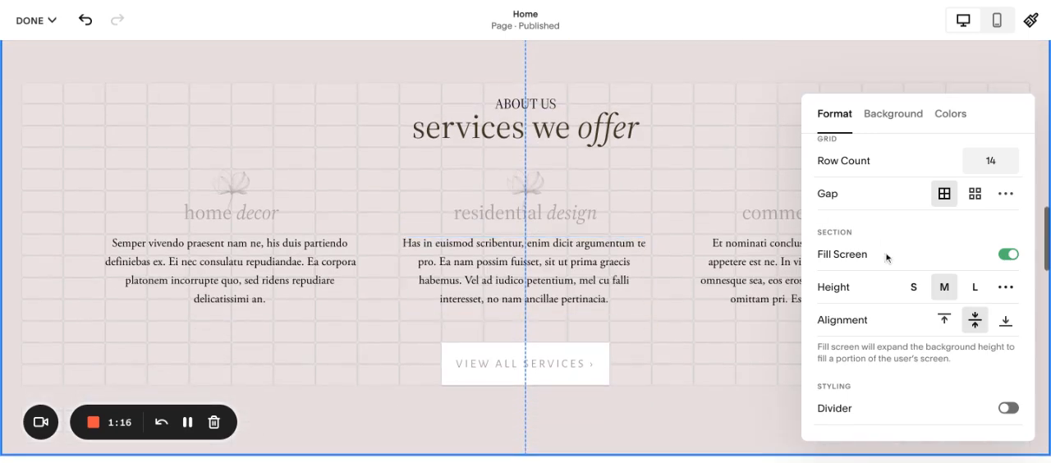
Step: Enable the section's divider to review its shape and stroke options, and turn it off again
click(1008, 409)
scroll(676, 390, up, 4)
scroll(676, 391, down, 6)
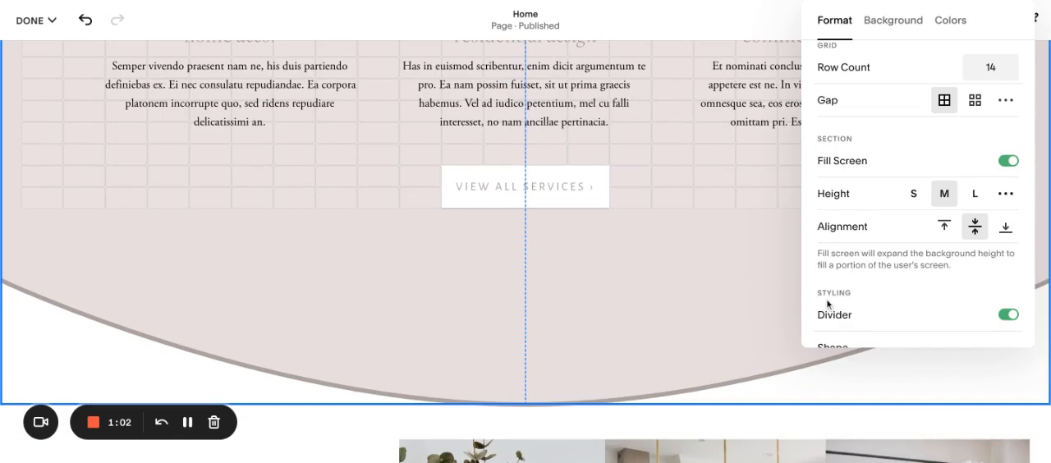
scroll(1000, 321, down, 2)
scroll(929, 300, down, 1)
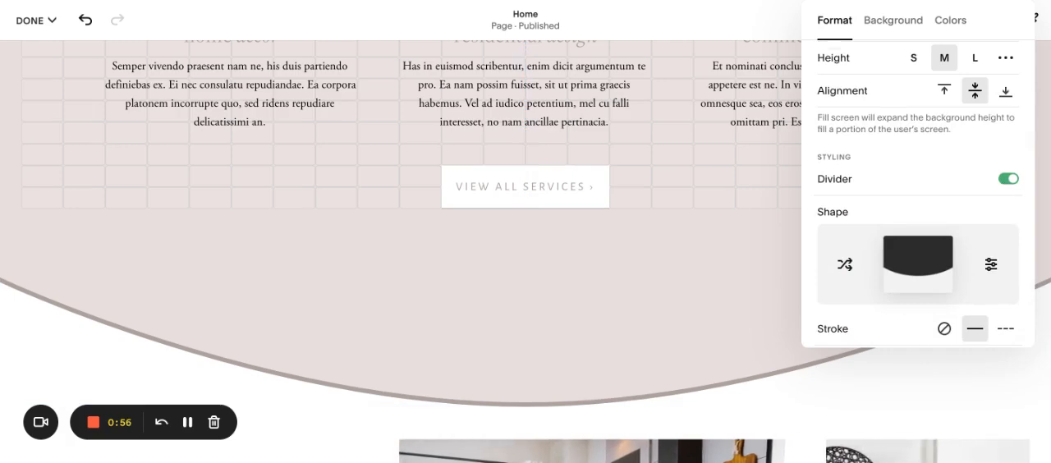
scroll(917, 189, up, 3)
click(1008, 315)
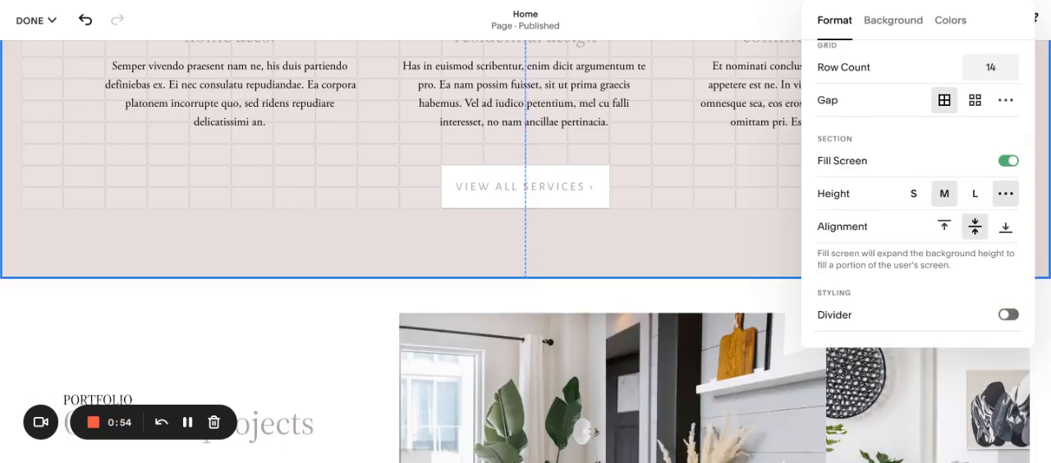
Step: Look through the image, video and art background options available for the "services we offer" section
scroll(891, 204, up, 1)
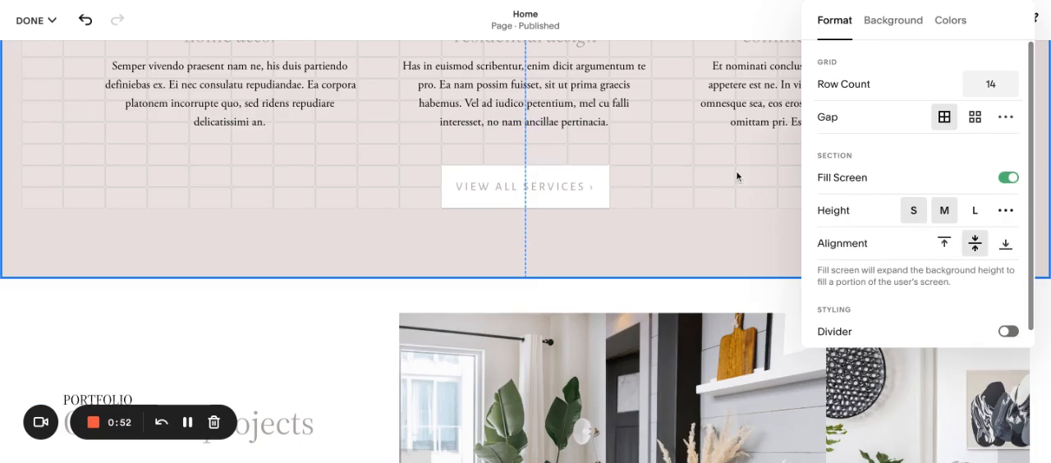
scroll(676, 189, up, 3)
scroll(674, 190, up, 1)
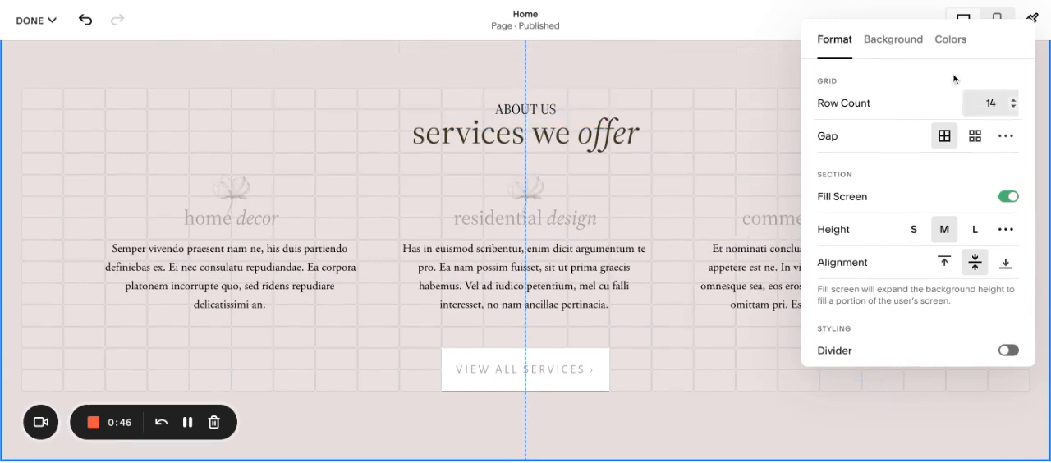
click(882, 42)
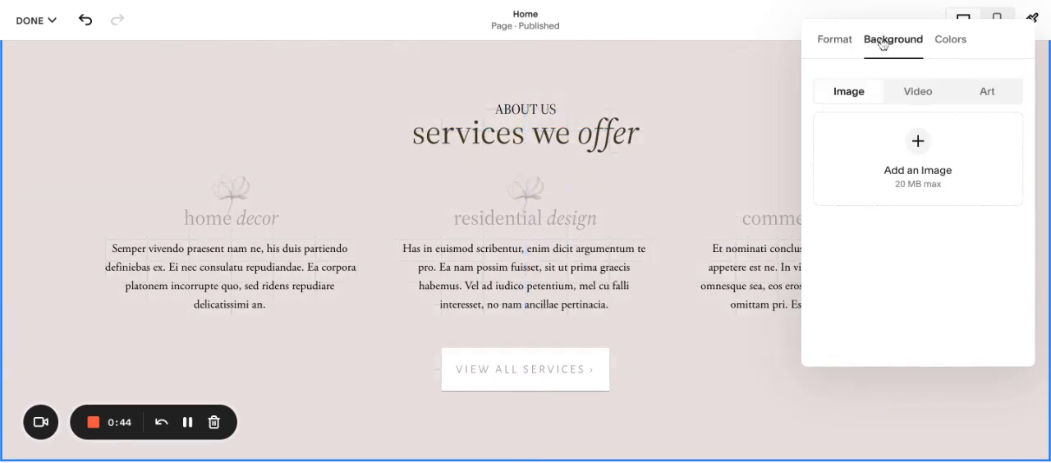
click(918, 143)
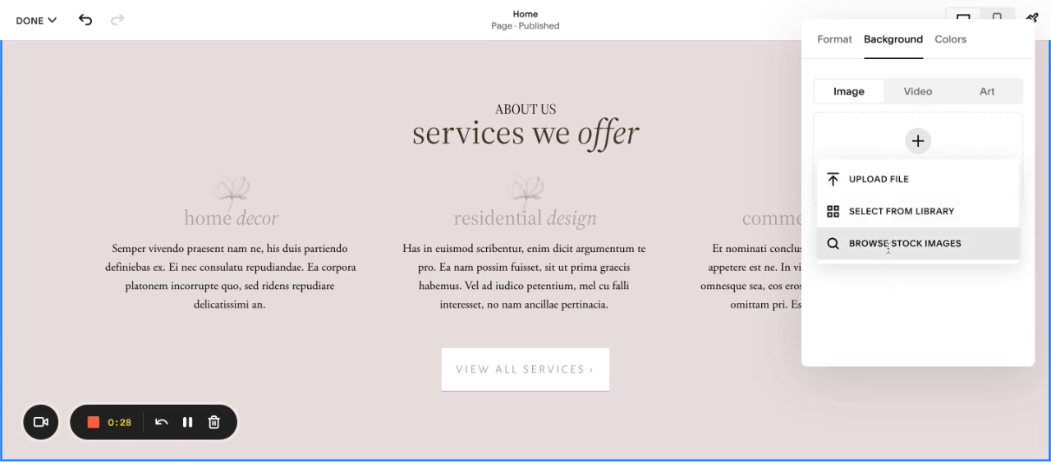
click(916, 92)
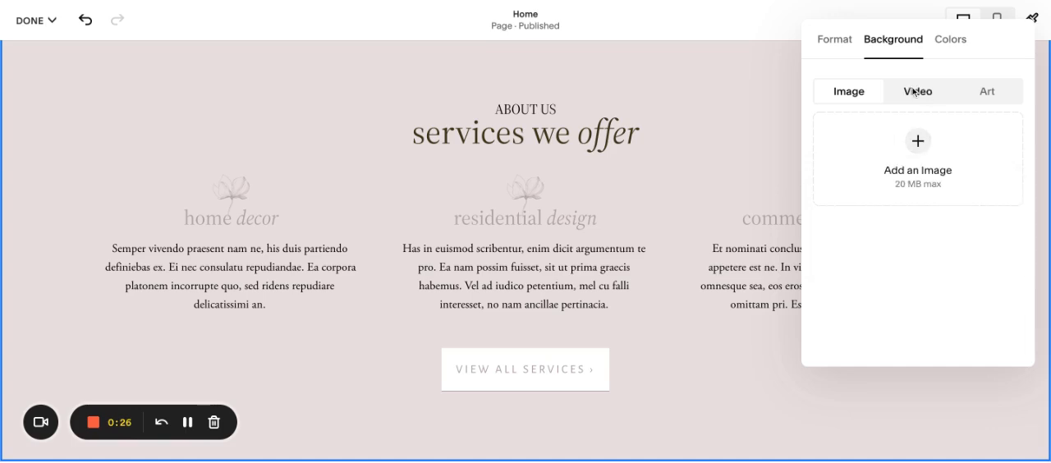
click(906, 95)
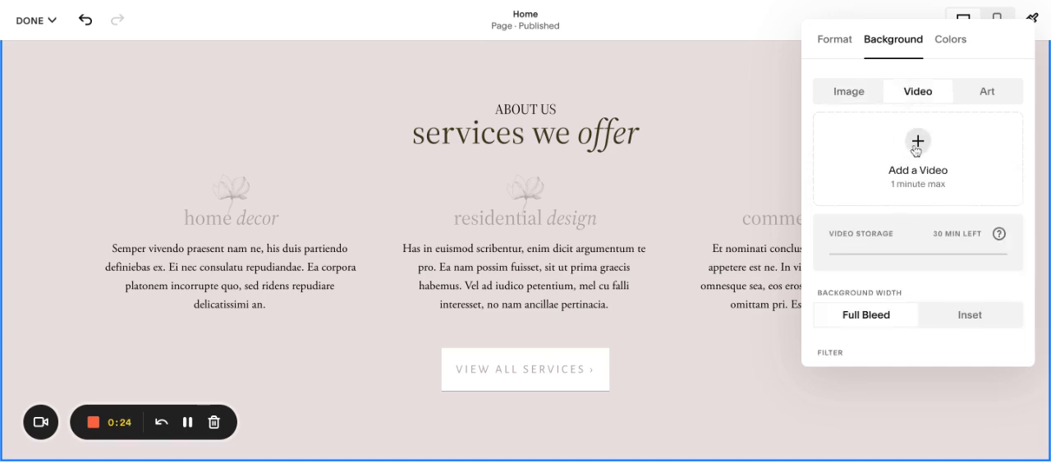
click(987, 93)
scroll(940, 257, down, 2)
scroll(942, 256, down, 3)
scroll(942, 257, up, 5)
scroll(942, 256, down, 1)
scroll(942, 256, up, 1)
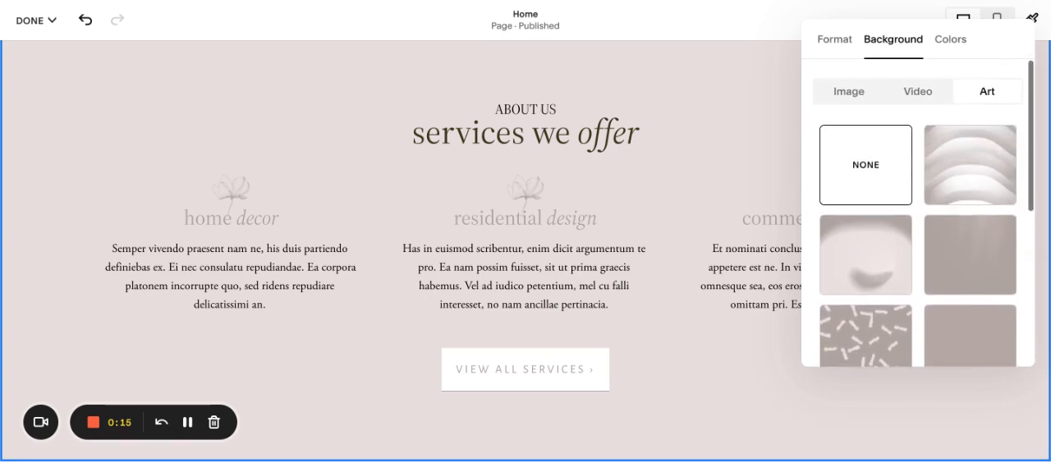
Step: Try the Lightest 2 color theme on the "services we offer" section and switch it to Light 1
click(955, 49)
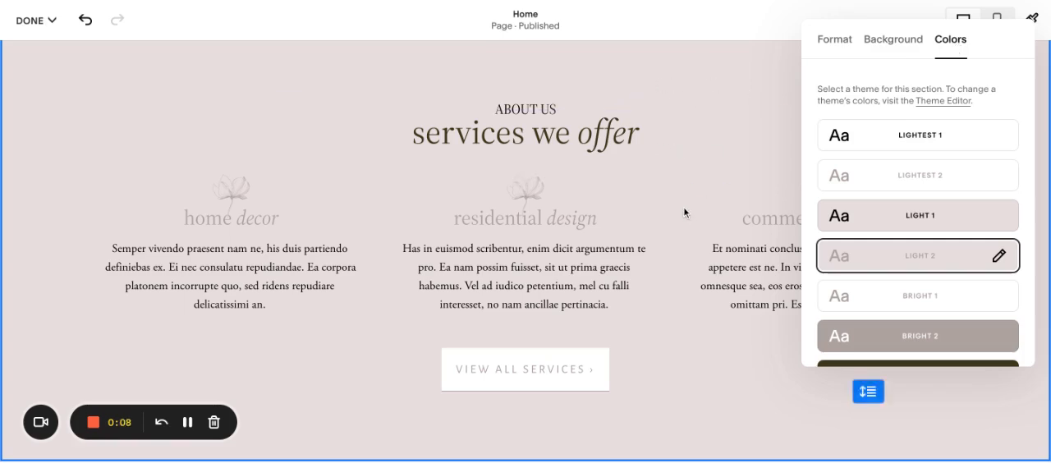
click(960, 174)
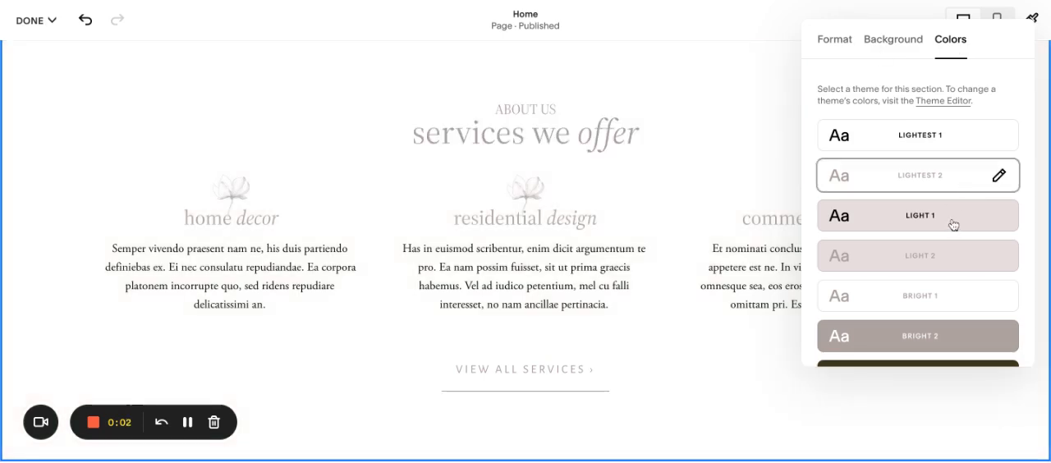
click(953, 223)
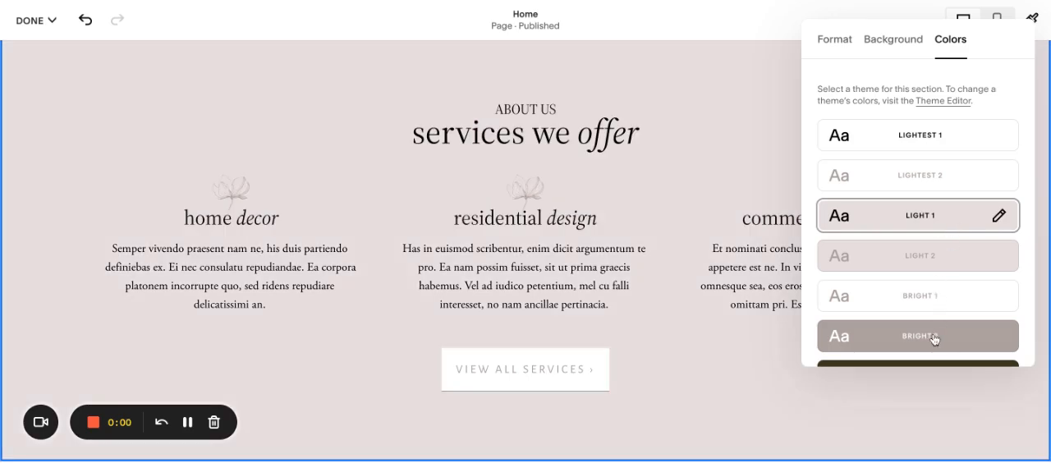